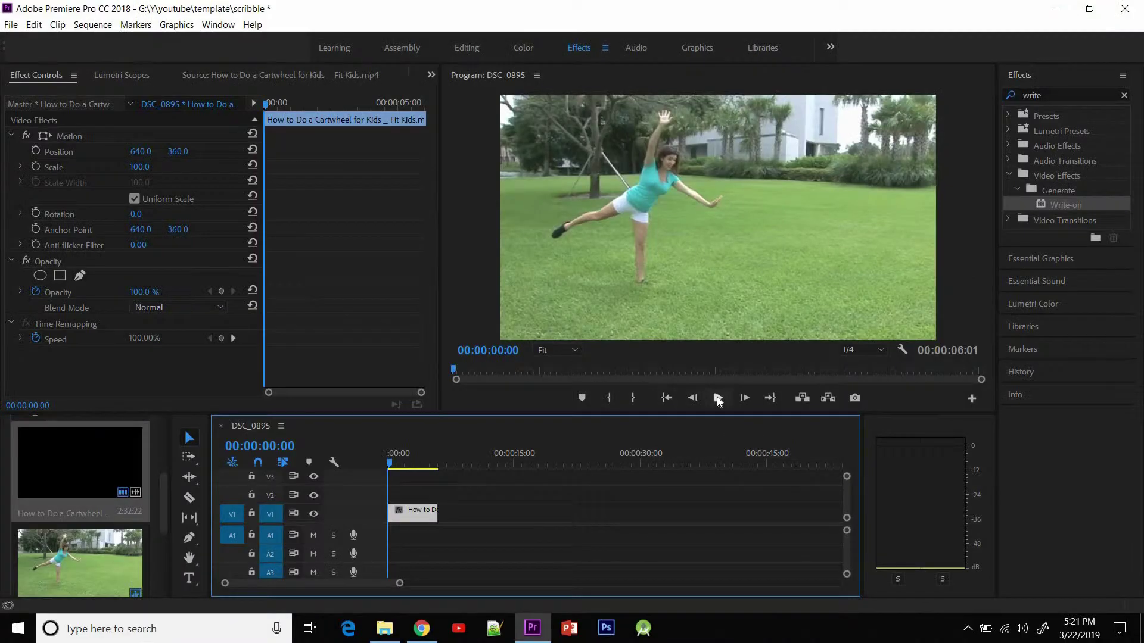
Play the cartwheel clip and return the playhead to the start of the sequence.
{"action": "left_click", "coordinate": [792, 275]}
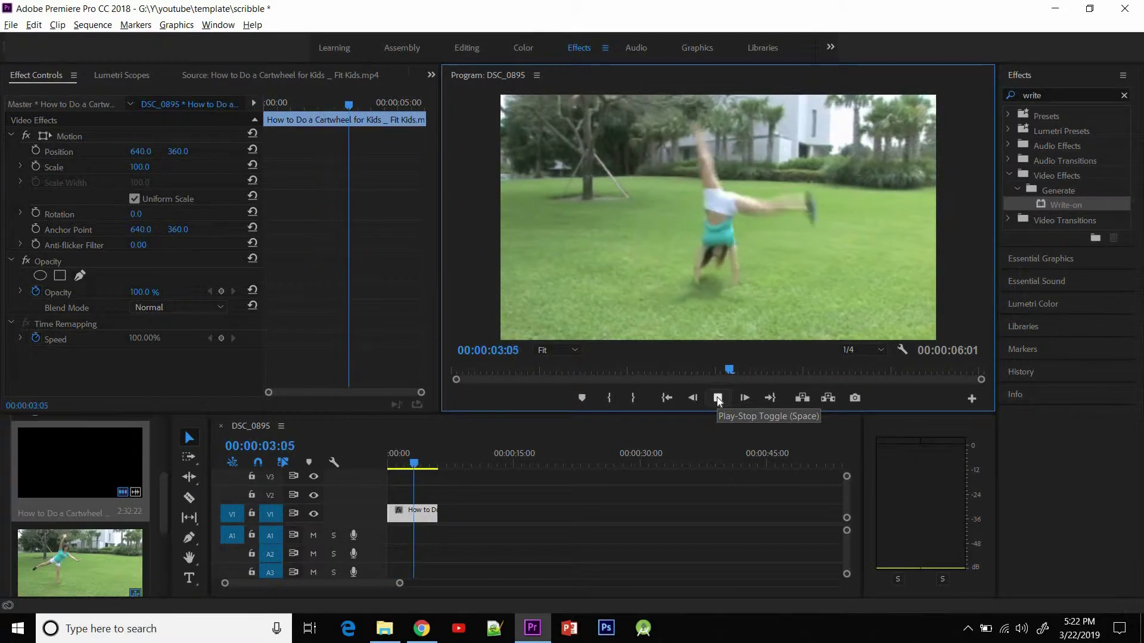
{"action": "left_click_drag", "start_coordinate": [427, 463], "coordinate": [331, 475]}
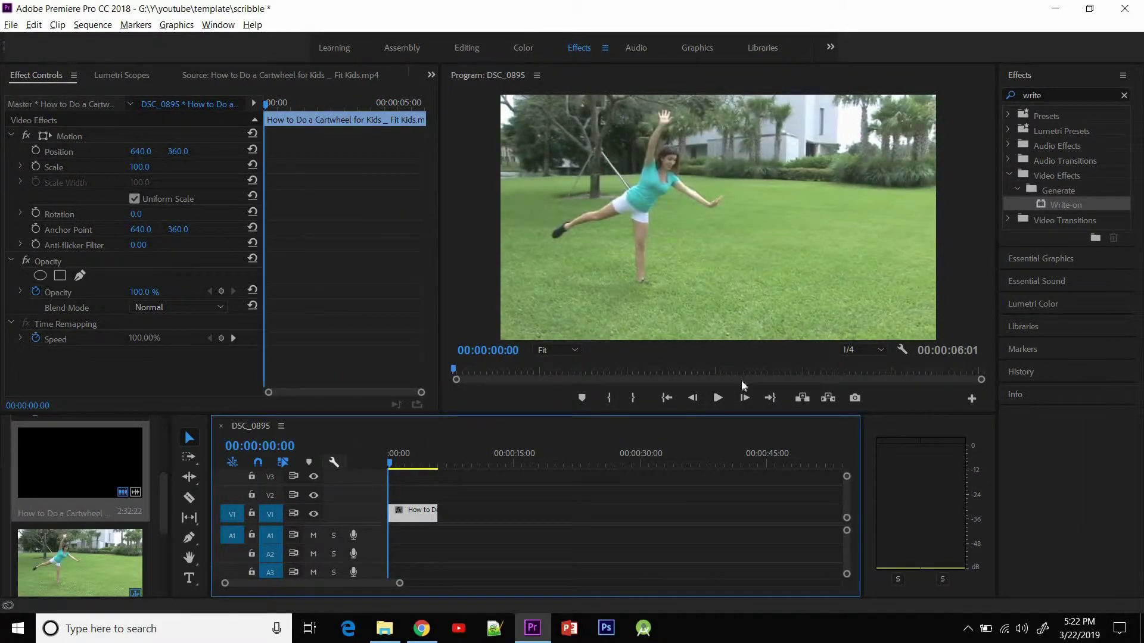
Find the Write-on video effect by searching for "write" and apply it to the cartwheel clip on track V1.
{"action": "left_click", "coordinate": [1051, 206]}
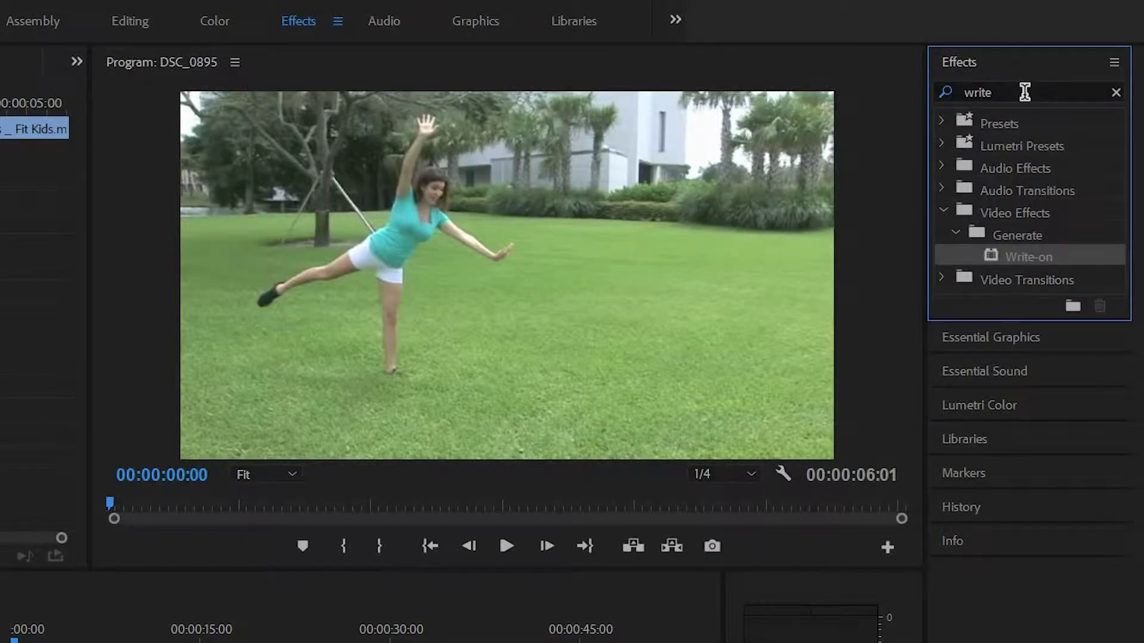
{"action": "left_click", "coordinate": [1025, 92]}
{"action": "type", "text": "on"}
{"action": "key", "text": "BackSpace"}
{"action": "key", "text": "BackSpace"}
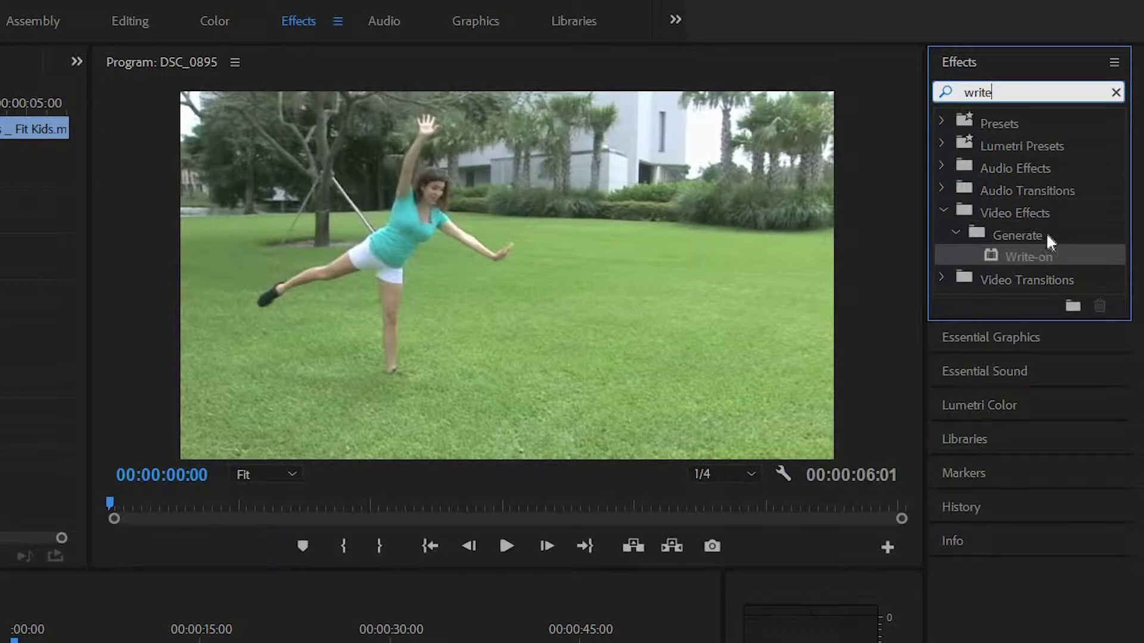
{"action": "mouse_move", "coordinate": [1062, 256]}
{"action": "left_mouse_down"}
{"action": "mouse_move", "coordinate": [629, 400]}
{"action": "mouse_move", "coordinate": [413, 515]}
{"action": "left_mouse_up"}
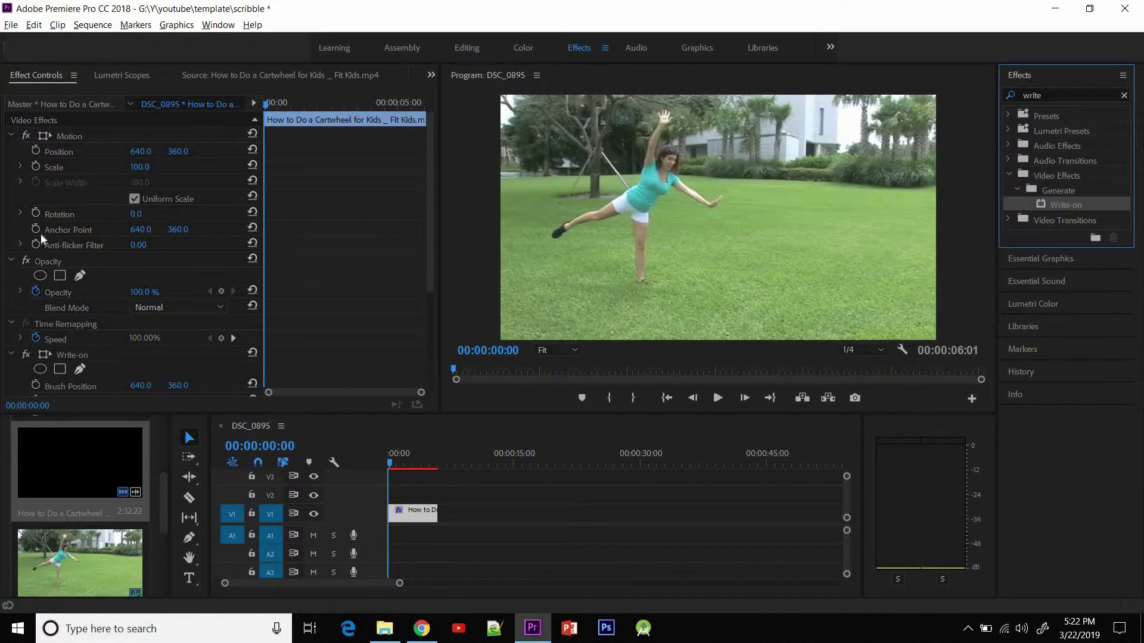
Set the Write-on effect's Brush Size to 10.
{"action": "scroll", "coordinate": [65, 256], "scroll_direction": "down", "scroll_amount": 3}
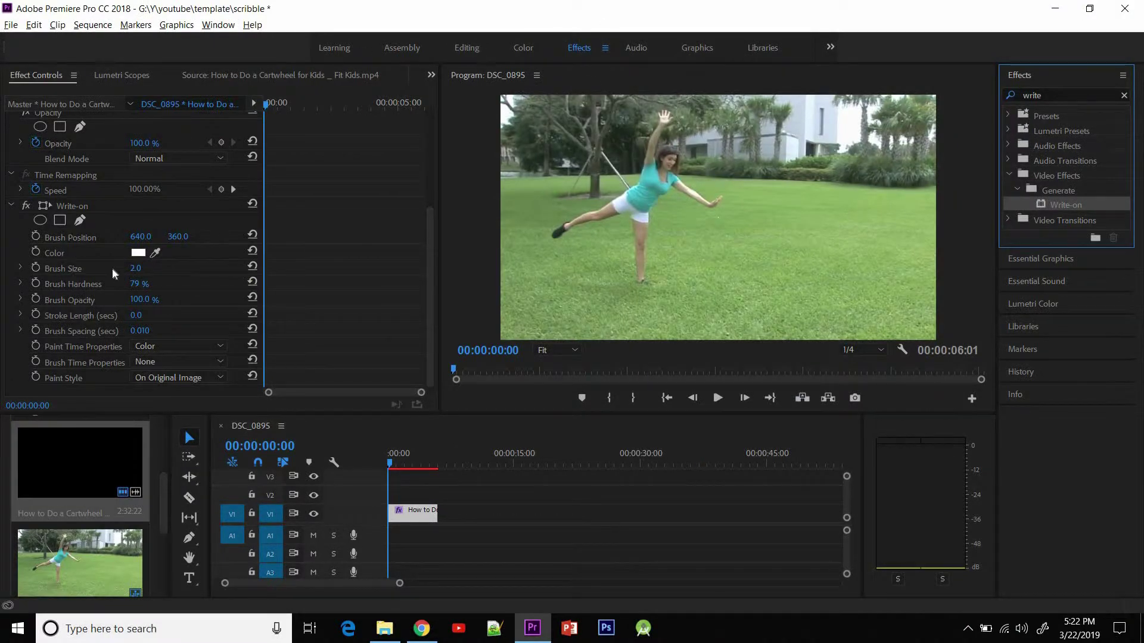
{"action": "left_click", "coordinate": [133, 269]}
{"action": "type", "text": "10"}
{"action": "key", "text": "Return"}
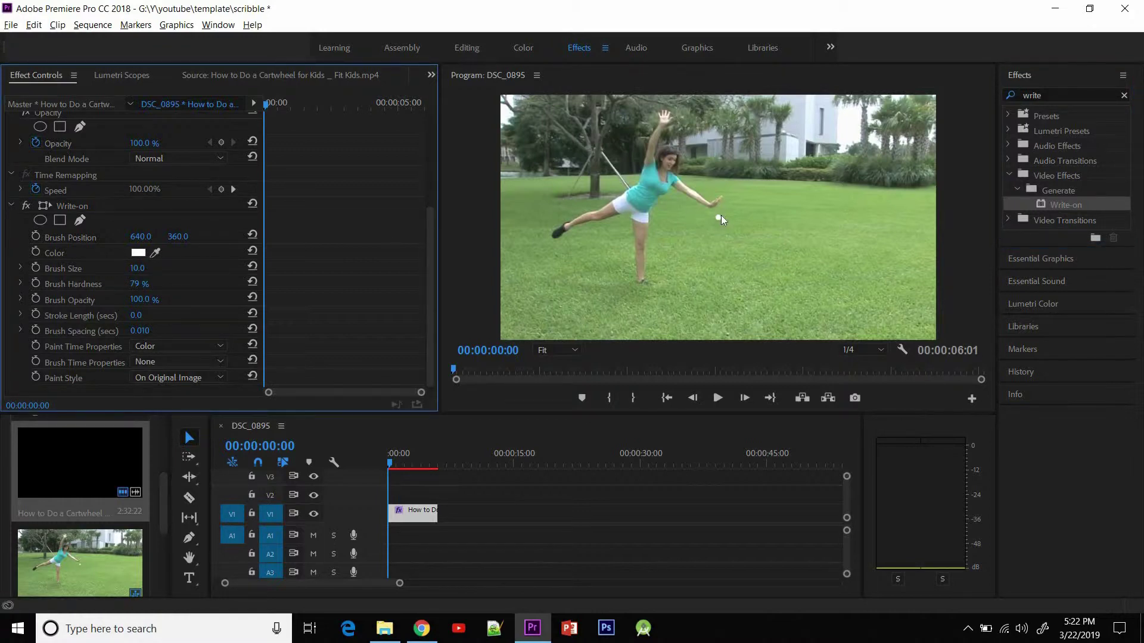
Place the Write-on brush on the woman's raised foot at position 175, 402.
{"action": "left_click_drag", "start_coordinate": [140, 237], "coordinate": [0, 237]}
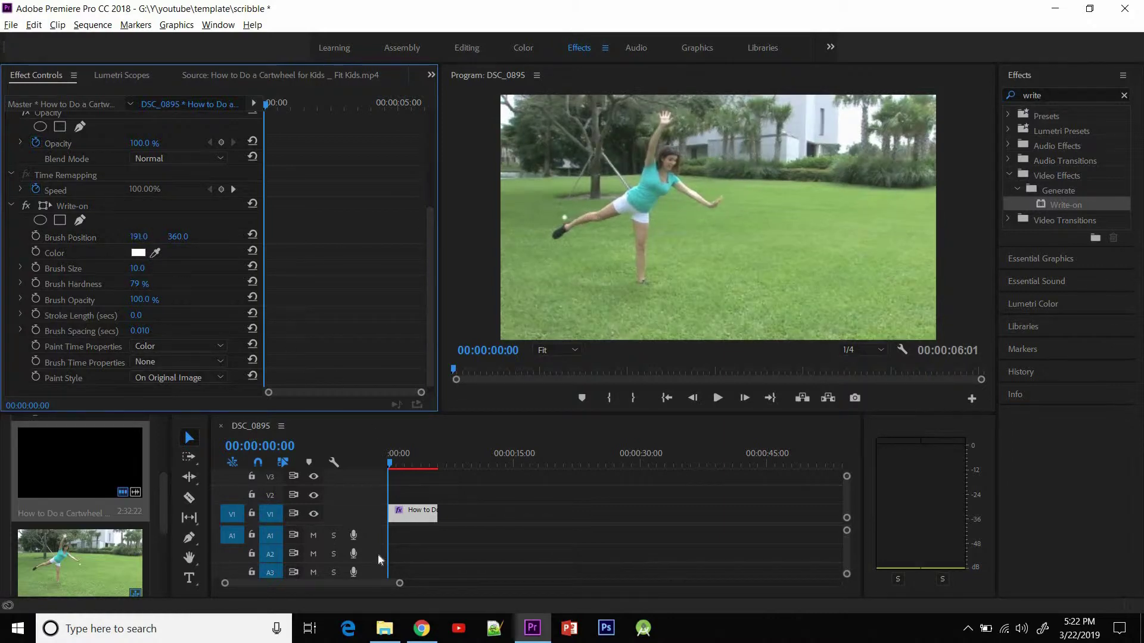
{"action": "left_click", "coordinate": [347, 481]}
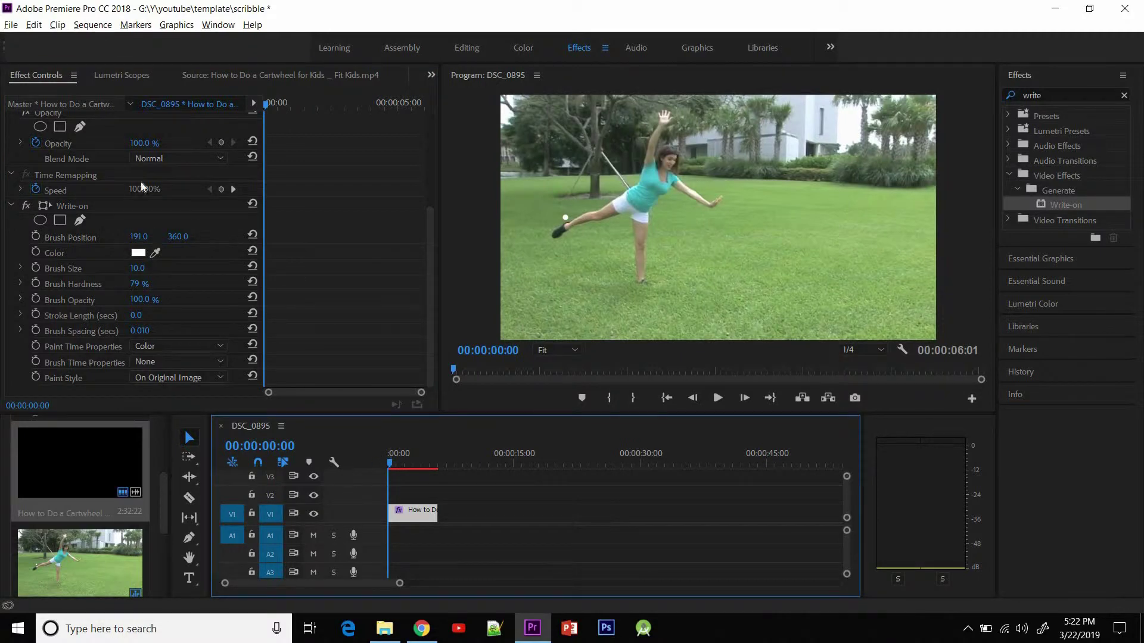
{"action": "left_click_drag", "start_coordinate": [175, 237], "coordinate": [185, 236]}
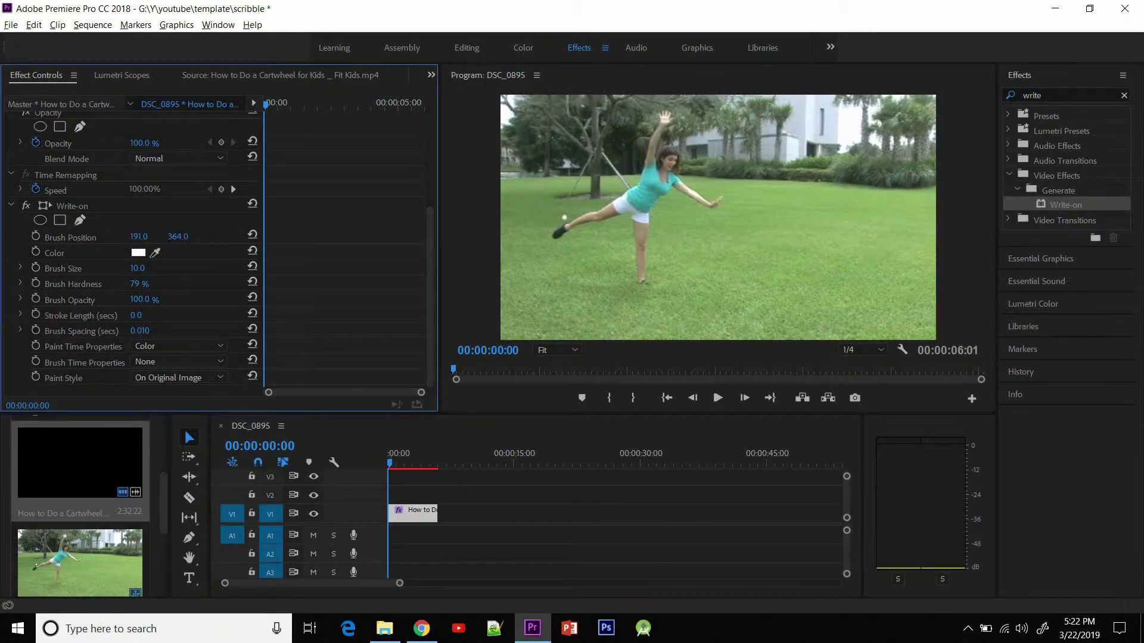
{"action": "mouse_move", "coordinate": [243, 294]}
{"action": "left_mouse_down"}
{"action": "mouse_move", "coordinate": [254, 294]}
{"action": "mouse_move", "coordinate": [176, 299]}
{"action": "left_mouse_up"}
Change the Write-on brush color to magenta, hex CF16E9.
{"action": "left_click", "coordinate": [178, 316]}
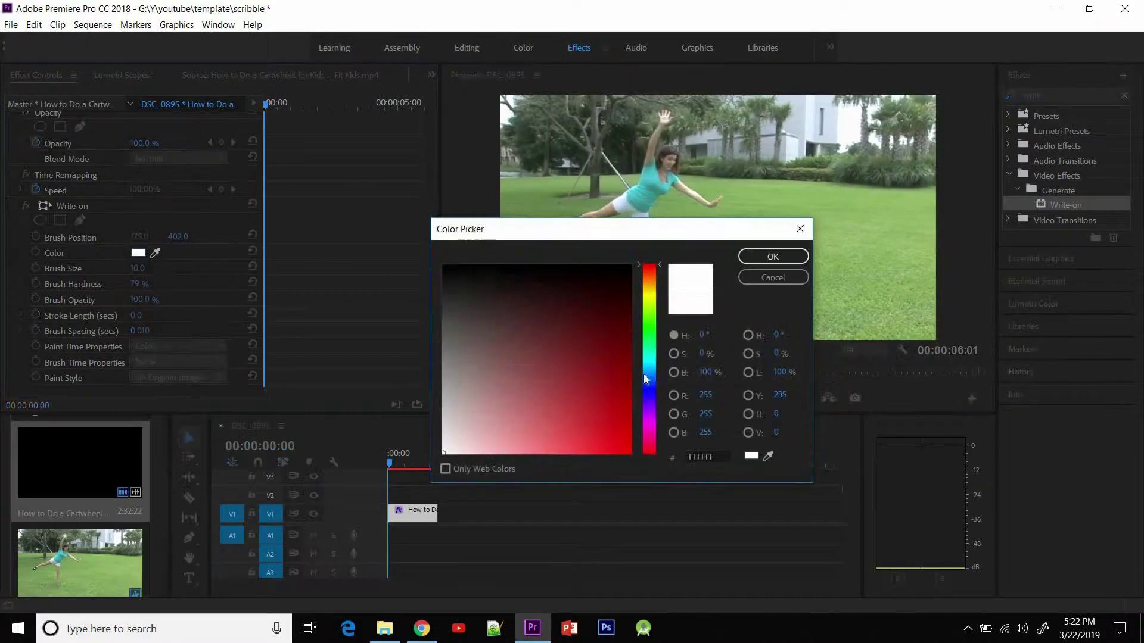
{"action": "left_click", "coordinate": [653, 419]}
{"action": "left_click", "coordinate": [613, 435]}
{"action": "left_click", "coordinate": [599, 453]}
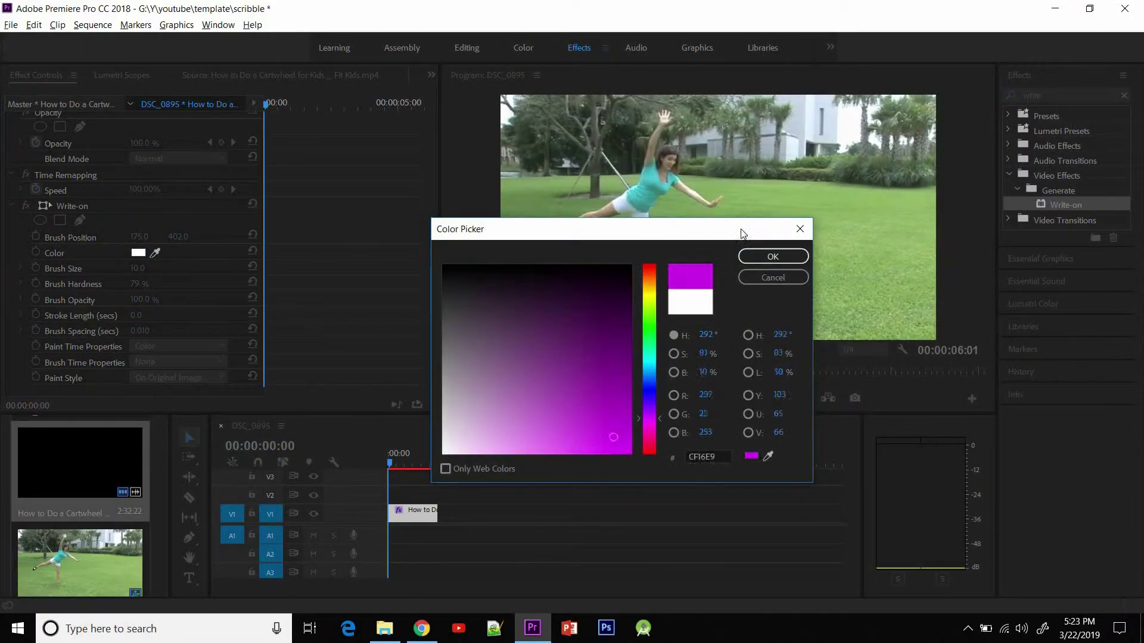
{"action": "left_click", "coordinate": [765, 257]}
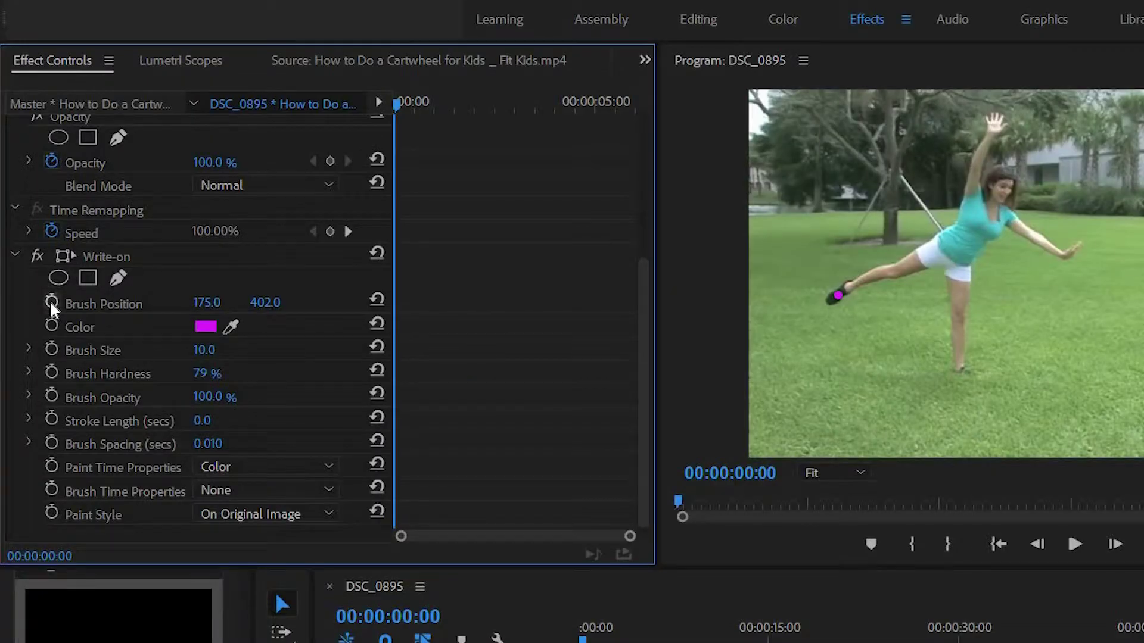
Turn on Brush Position keyframing at 00:00:00:00 and add a keyframe on the foot at 00:00:00:13 with position 205, 473.
{"action": "left_click", "coordinate": [51, 303]}
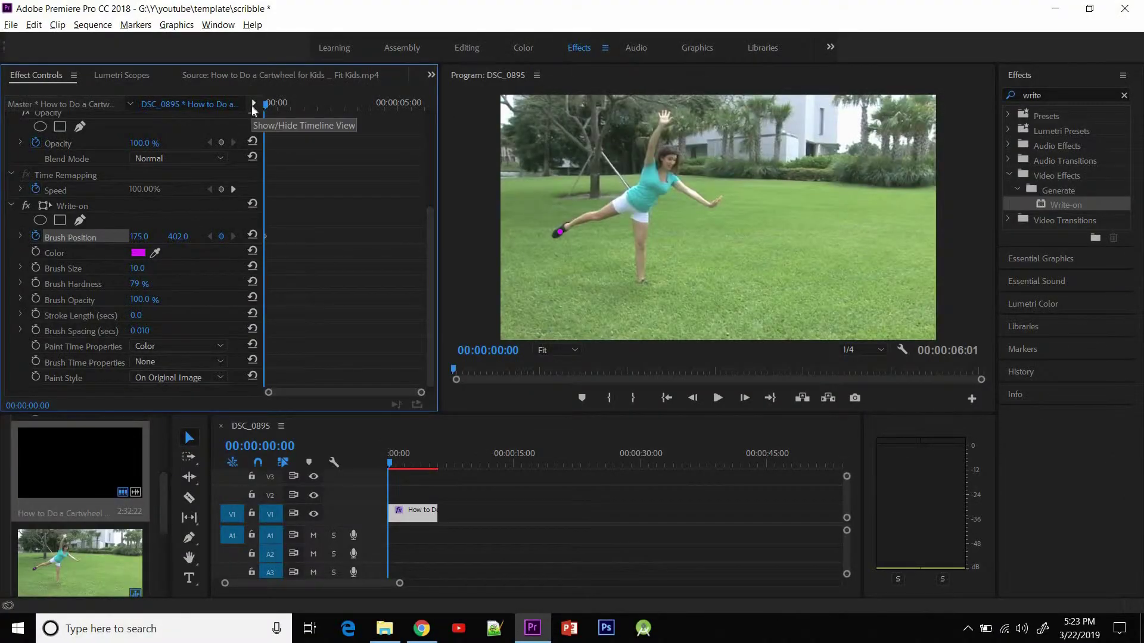
{"action": "key", "text": "Right"}
{"action": "key", "text": "Right"}
{"action": "key", "text": "Right"}
{"action": "key", "text": "Right"}
{"action": "key", "text": "Right"}
{"action": "key", "text": "Right"}
{"action": "key", "text": "Right"}
{"action": "key", "text": "Right"}
{"action": "key", "text": "Right"}
{"action": "key", "text": "Right"}
{"action": "key", "text": "Right"}
{"action": "key", "text": "Right"}
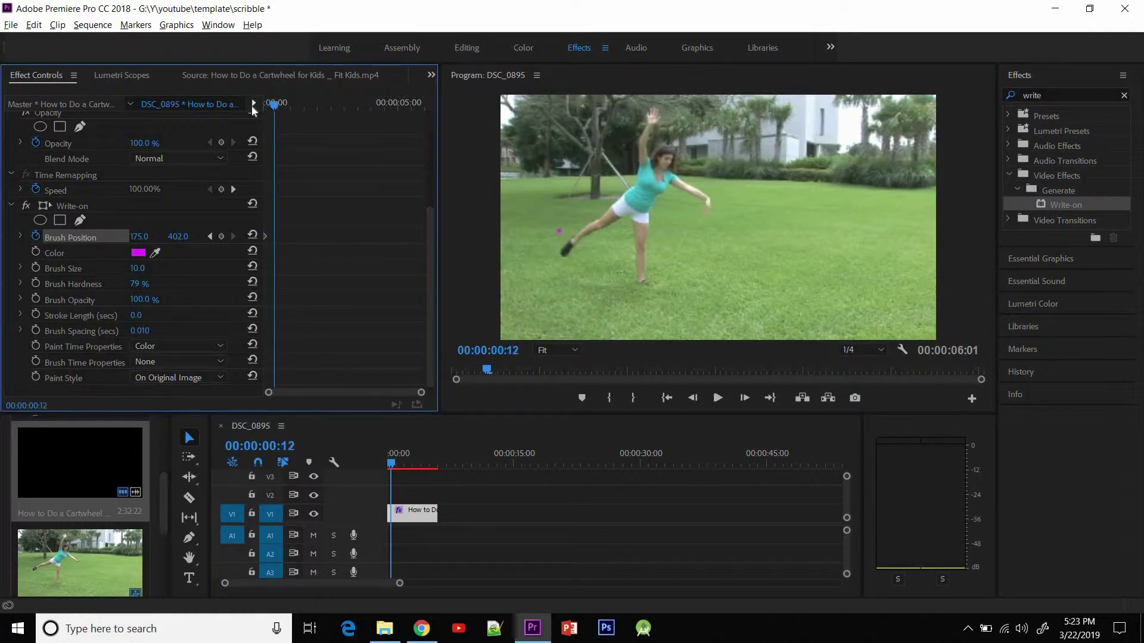
{"action": "key", "text": "Right"}
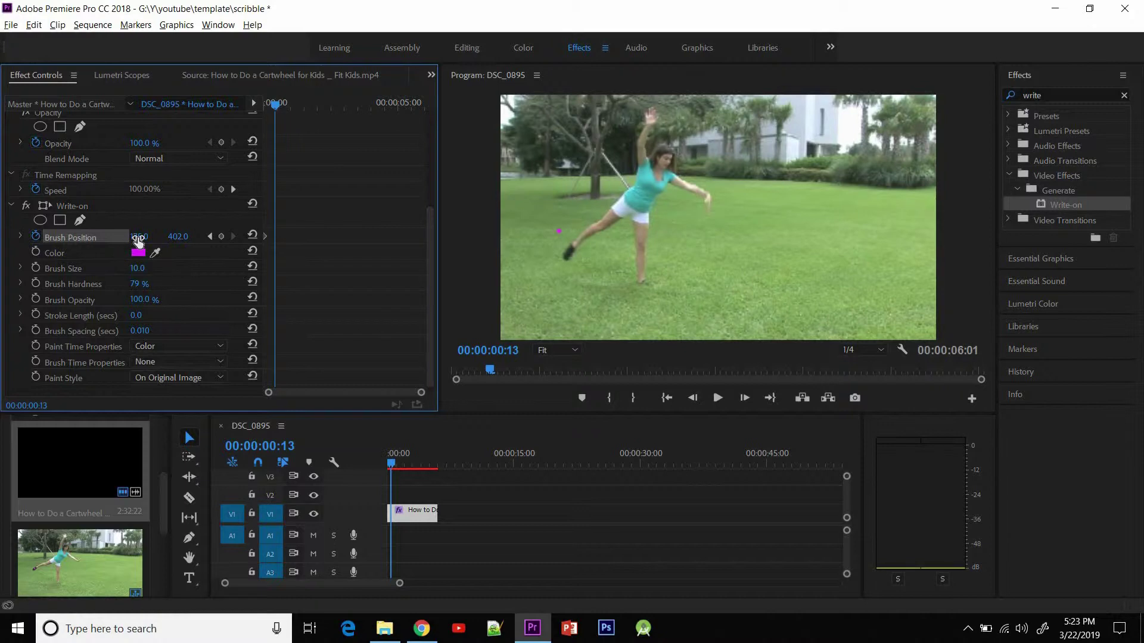
{"action": "mouse_move", "coordinate": [143, 236]}
{"action": "left_mouse_down"}
{"action": "mouse_move", "coordinate": [199, 236]}
{"action": "mouse_move", "coordinate": [133, 238]}
{"action": "mouse_move", "coordinate": [178, 230]}
{"action": "mouse_move", "coordinate": [183, 210]}
{"action": "left_mouse_up"}
Add a Brush Position keyframe of 269, 536 on the foot at 00:00:00:20.
{"action": "key", "text": "Right"}
{"action": "key", "text": "Right"}
{"action": "key", "text": "Right"}
{"action": "key", "text": "Right"}
{"action": "key", "text": "Right"}
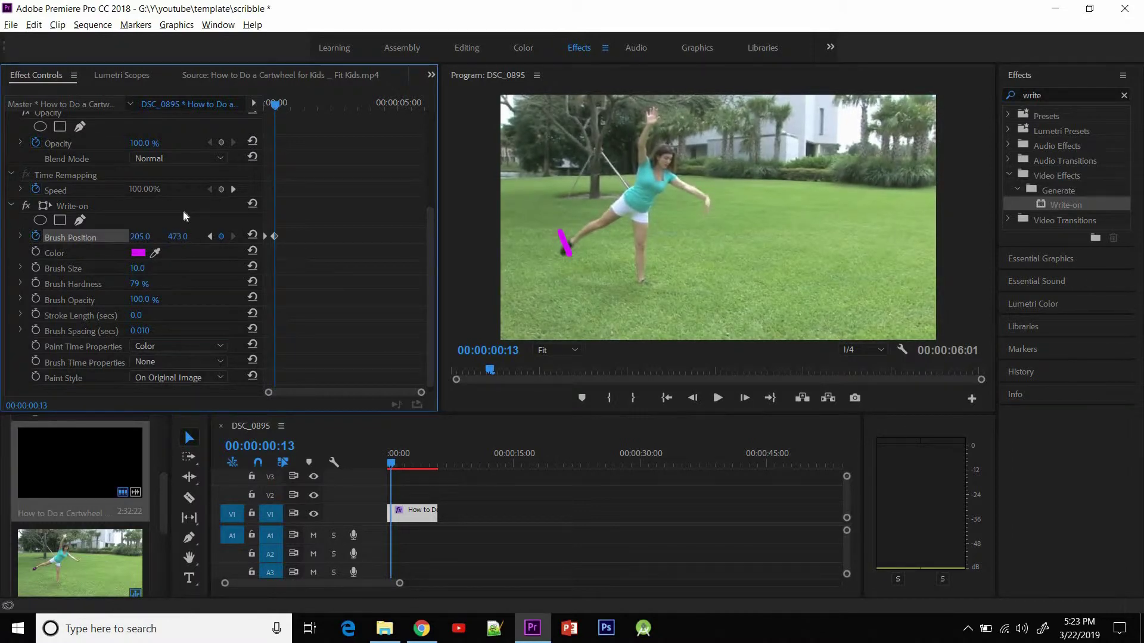
{"action": "key", "text": "Right"}
{"action": "key", "text": "Right"}
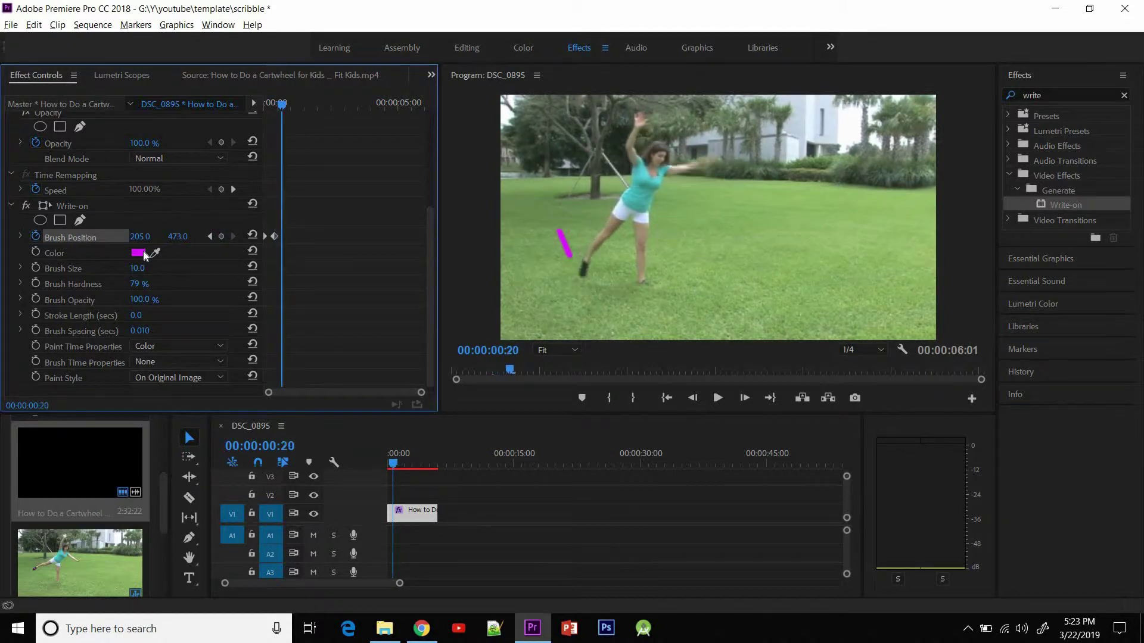
{"action": "left_click_drag", "start_coordinate": [142, 236], "coordinate": [185, 236]}
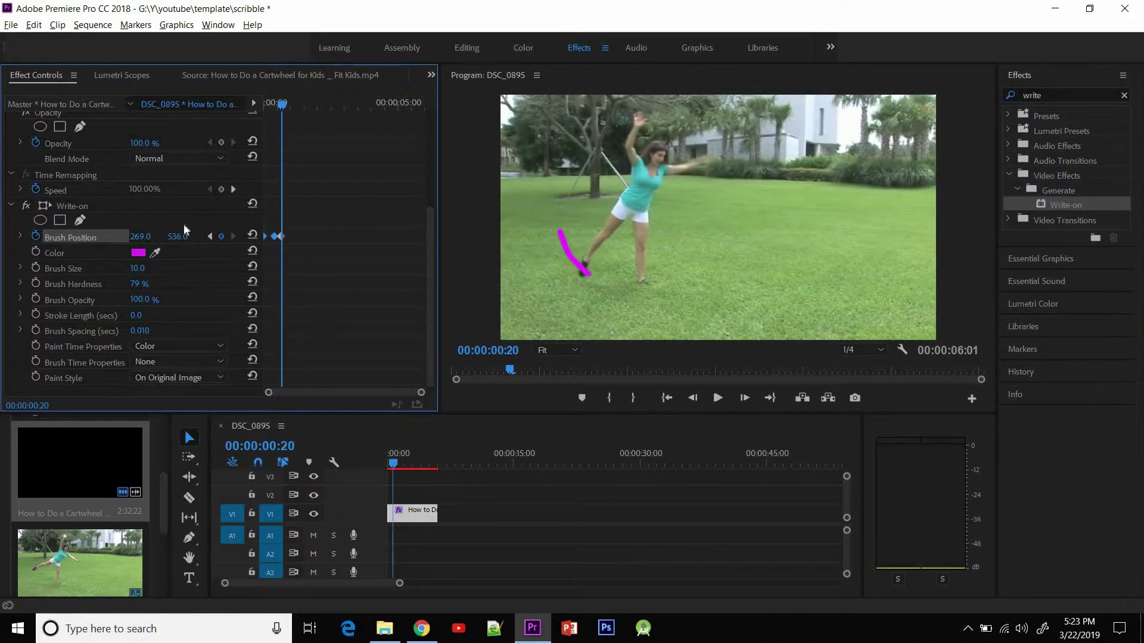
Add a Brush Position keyframe of 270, 512 at 00:00:02:14, where the foot starts lifting off the ground.
{"action": "key", "text": "Right"}
{"action": "key", "text": "Right"}
{"action": "key", "text": "Right"}
{"action": "key", "text": "Right"}
{"action": "key", "text": "Right"}
{"action": "key", "text": "Right"}
{"action": "key", "text": "Right"}
{"action": "key", "text": "Right"}
{"action": "key", "text": "Right"}
{"action": "key", "text": "Right"}
{"action": "key", "text": "Right"}
{"action": "key", "text": "Right"}
{"action": "key", "text": "Right"}
{"action": "key", "text": "Right"}
{"action": "key", "text": "Right"}
{"action": "key", "text": "Right"}
{"action": "key", "text": "Right"}
{"action": "key", "text": "Right"}
{"action": "key", "text": "Right"}
{"action": "key", "text": "Right"}
{"action": "key", "text": "Right"}
{"action": "key", "text": "Right"}
{"action": "key", "text": "Right"}
{"action": "key", "text": "Right"}
{"action": "key", "text": "Right"}
{"action": "key", "text": "Right"}
{"action": "key", "text": "Right"}
{"action": "key", "text": "Right"}
{"action": "key", "text": "Right"}
{"action": "key", "text": "Right"}
{"action": "key", "text": "Right"}
{"action": "key", "text": "Right"}
{"action": "key", "text": "Right"}
{"action": "key", "text": "Right"}
{"action": "key", "text": "Right"}
{"action": "key", "text": "Right"}
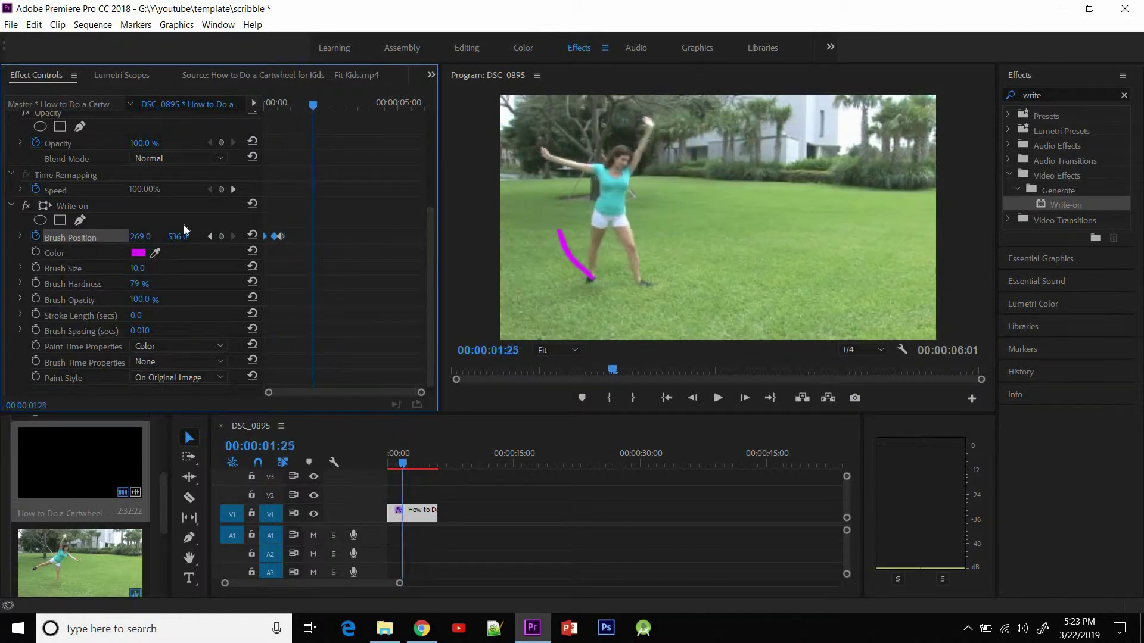
{"action": "key", "text": "Right"}
{"action": "key", "text": "Right"}
{"action": "key", "text": "Right"}
{"action": "key", "text": "Right"}
{"action": "key", "text": "Right"}
{"action": "key", "text": "Right"}
{"action": "key", "text": "Right"}
{"action": "key", "text": "Right"}
{"action": "key", "text": "Right"}
{"action": "key", "text": "Right"}
{"action": "key", "text": "Right"}
{"action": "key", "text": "Right"}
{"action": "key", "text": "Right"}
{"action": "key", "text": "Right"}
{"action": "key", "text": "Right"}
{"action": "key", "text": "Right"}
{"action": "key", "text": "Right"}
{"action": "key", "text": "Right"}
{"action": "key", "text": "Right"}
{"action": "key", "text": "Right"}
{"action": "key", "text": "Left"}
{"action": "key", "text": "Left"}
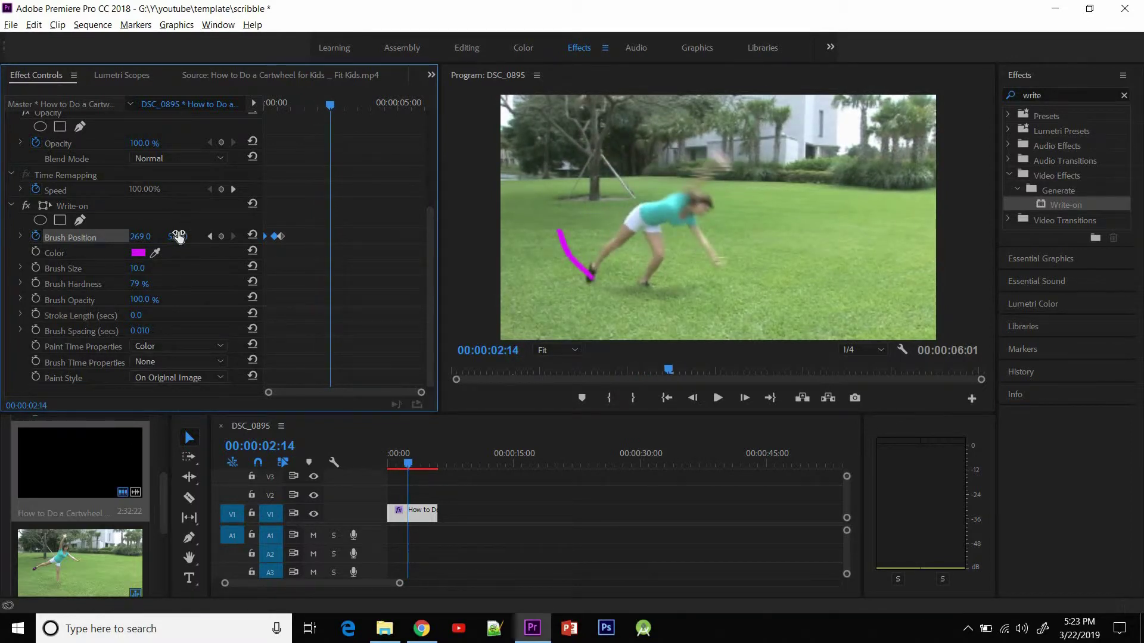
{"action": "mouse_move", "coordinate": [142, 237]}
{"action": "left_mouse_down"}
{"action": "mouse_move", "coordinate": [187, 237]}
{"action": "mouse_move", "coordinate": [137, 238]}
{"action": "left_mouse_up"}
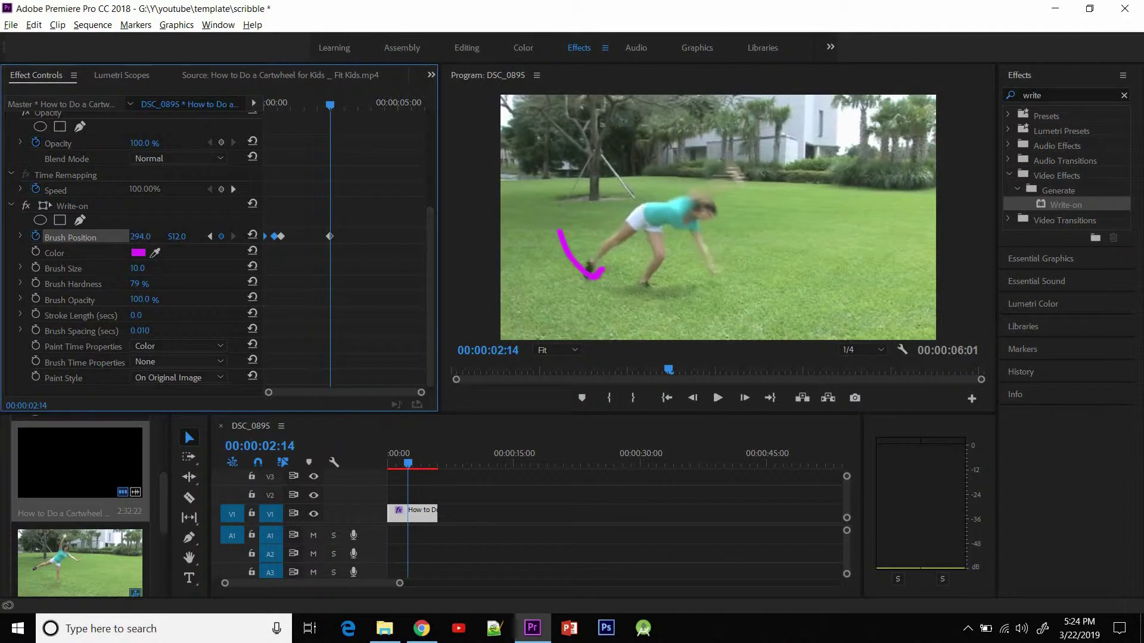
Keyframe the Brush Position from 00:00:02:18 along the upward swing of the foot, reaching 374, 76.
{"action": "key", "text": "Right"}
{"action": "key", "text": "Right"}
{"action": "key", "text": "Right"}
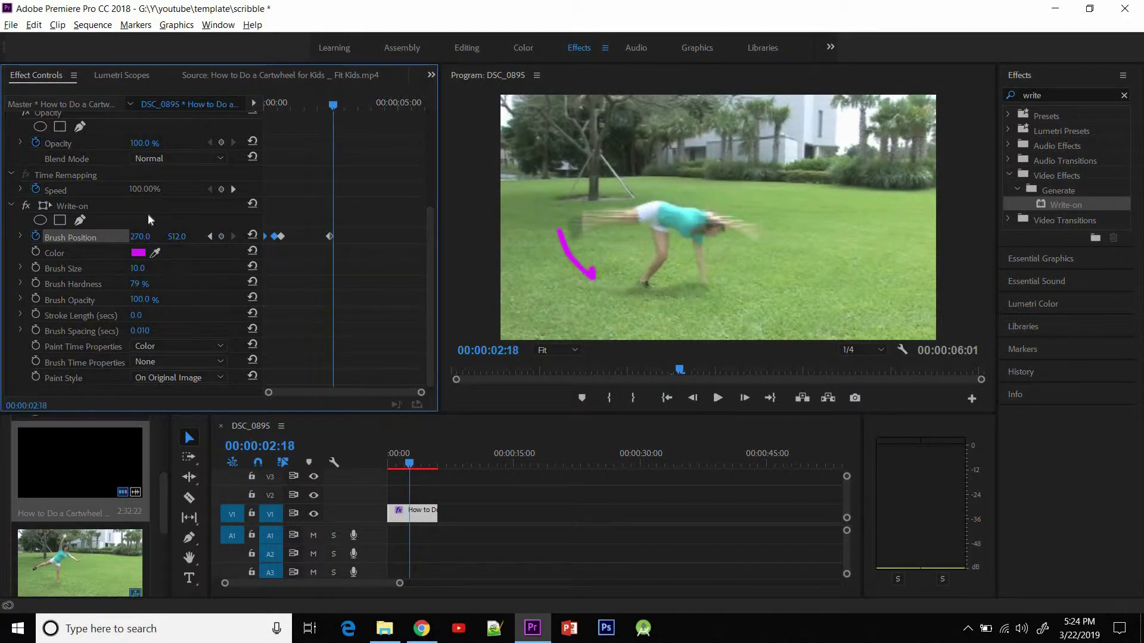
{"action": "mouse_move", "coordinate": [144, 238]}
{"action": "left_mouse_down"}
{"action": "mouse_move", "coordinate": [169, 238]}
{"action": "mouse_move", "coordinate": [117, 238]}
{"action": "mouse_move", "coordinate": [234, 237]}
{"action": "mouse_move", "coordinate": [1, 238]}
{"action": "left_mouse_up"}
{"action": "key", "text": "Right"}
{"action": "key", "text": "Right"}
{"action": "key", "text": "Right"}
{"action": "key", "text": "Right"}
{"action": "key", "text": "Right"}
{"action": "key", "text": "Right"}
{"action": "key", "text": "Right"}
{"action": "key", "text": "Right"}
{"action": "key", "text": "Right"}
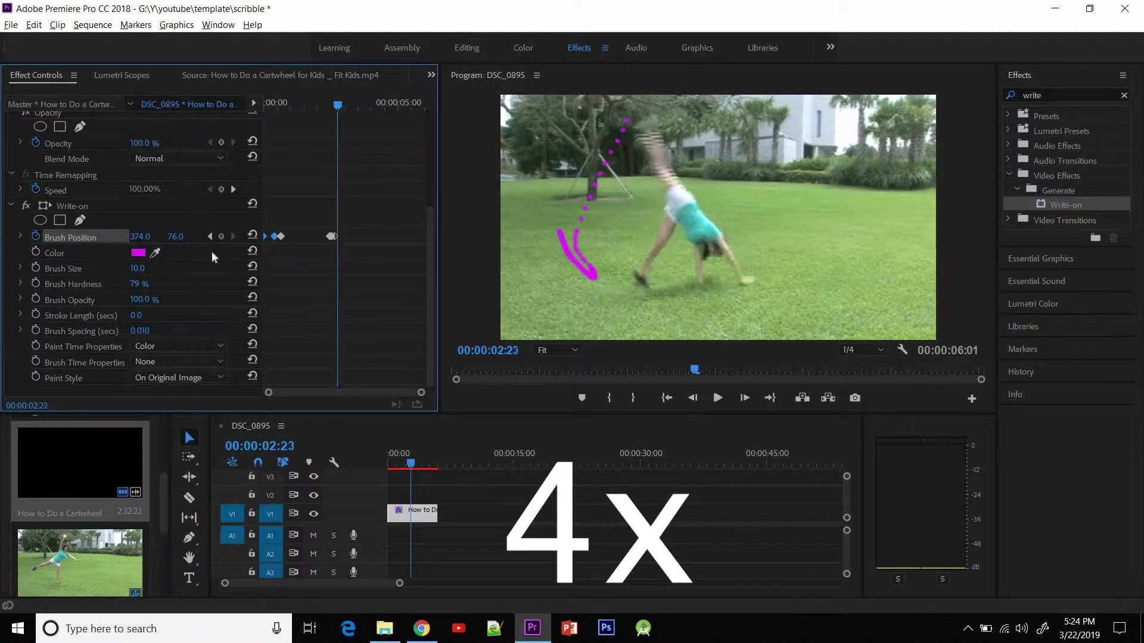
Continue the Brush Position keyframes every few frames along the foot's arc over and down to the grass, ending at 819, 604.
{"action": "left_click_drag", "start_coordinate": [143, 237], "coordinate": [284, 237]}
{"action": "key", "text": "Right"}
{"action": "key", "text": "Right"}
{"action": "key", "text": "Right"}
{"action": "key", "text": "Right"}
{"action": "key", "text": "Right"}
{"action": "key", "text": "Right"}
{"action": "left_click_drag", "start_coordinate": [144, 237], "coordinate": [324, 237]}
{"action": "left_click_drag", "start_coordinate": [184, 237], "coordinate": [256, 237]}
{"action": "key", "text": "Right"}
{"action": "key", "text": "Right"}
{"action": "key", "text": "Right"}
{"action": "key", "text": "Right"}
{"action": "key", "text": "Right"}
{"action": "left_click_drag", "start_coordinate": [184, 237], "coordinate": [324, 237]}
{"action": "key", "text": "Right"}
{"action": "key", "text": "Right"}
{"action": "key", "text": "Right"}
{"action": "key", "text": "Right"}
{"action": "left_click_drag", "start_coordinate": [184, 237], "coordinate": [286, 237]}
{"action": "left_click_drag", "start_coordinate": [142, 237], "coordinate": [86, 237]}
Review the remaining frames of the clip and play the foot's brush trail from the start of the sequence.
{"action": "key", "text": "Right"}
{"action": "key", "text": "Right"}
{"action": "key", "text": "space"}
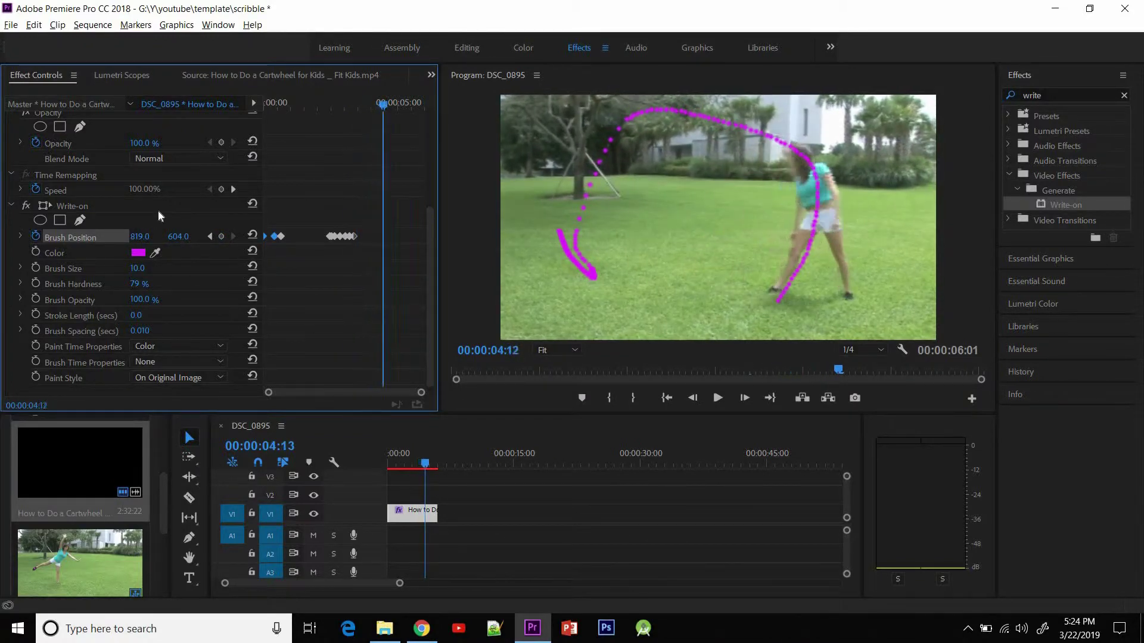
{"action": "key", "text": "Right"}
{"action": "key", "text": "Right"}
{"action": "key", "text": "Right"}
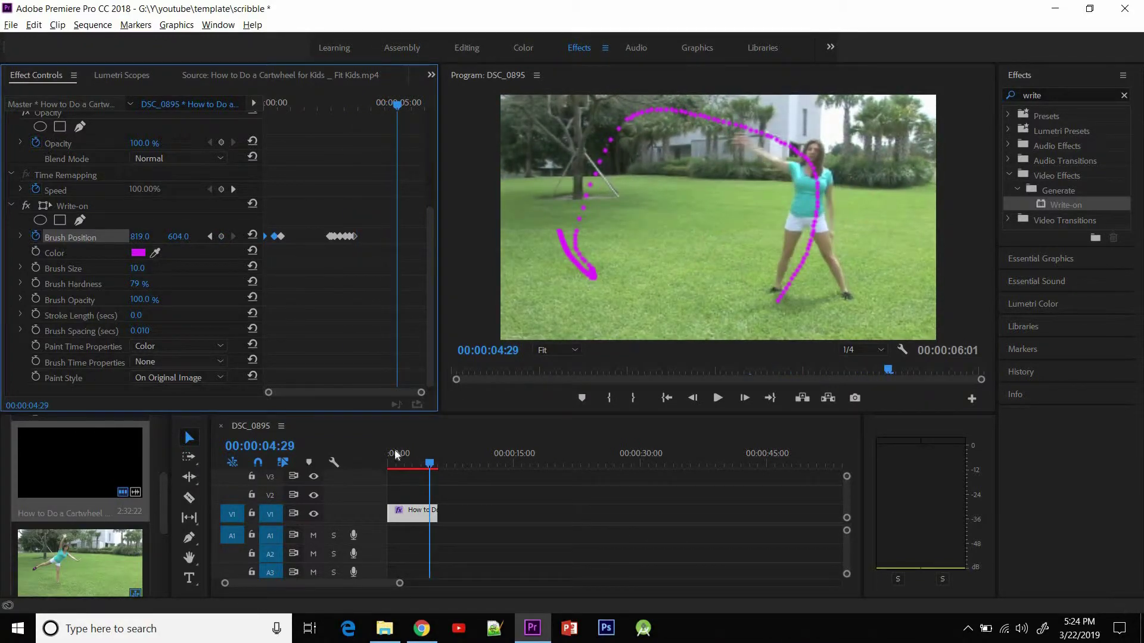
{"action": "left_click_drag", "start_coordinate": [428, 461], "coordinate": [357, 457]}
{"action": "key", "text": "space"}
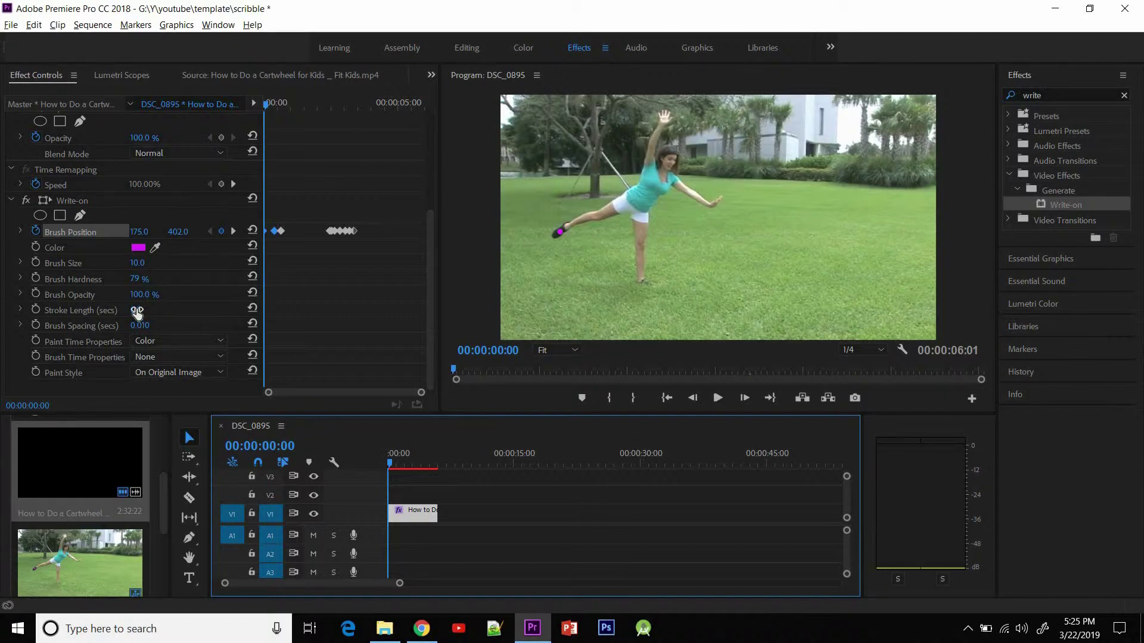
Set the Write-on Stroke Length to 0.5 seconds.
{"action": "left_click", "coordinate": [157, 310]}
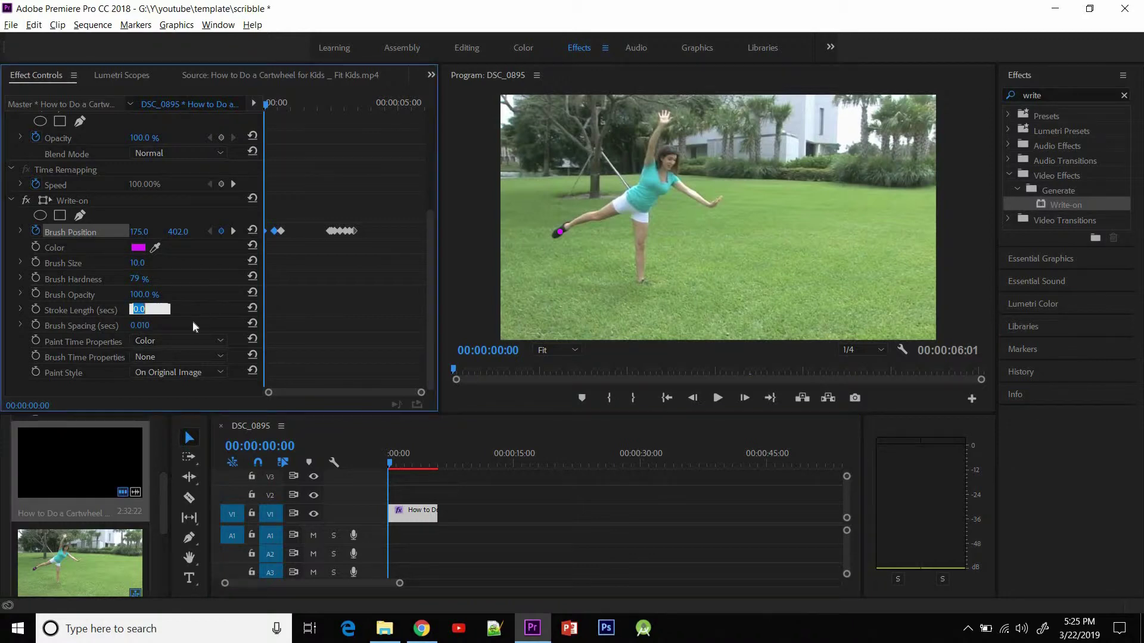
{"action": "type", "text": "0.5"}
{"action": "key", "text": "Return"}
Play the sequence twice to check the shortened brush trail, returning the playhead to the start.
{"action": "key", "text": "space"}
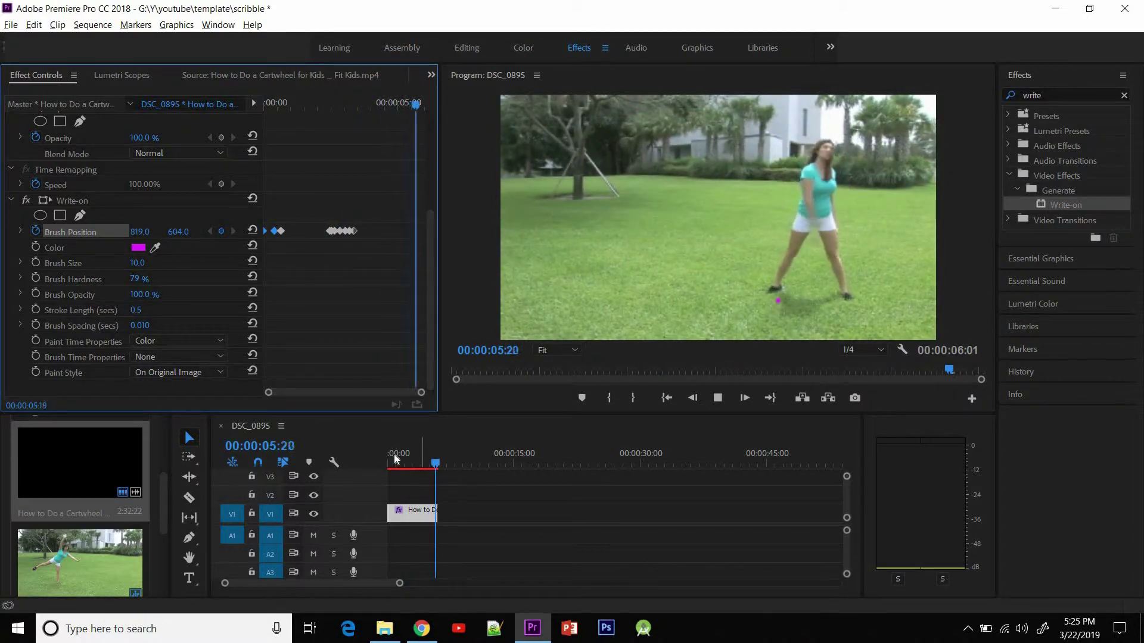
{"action": "left_click_drag", "start_coordinate": [396, 459], "coordinate": [380, 452]}
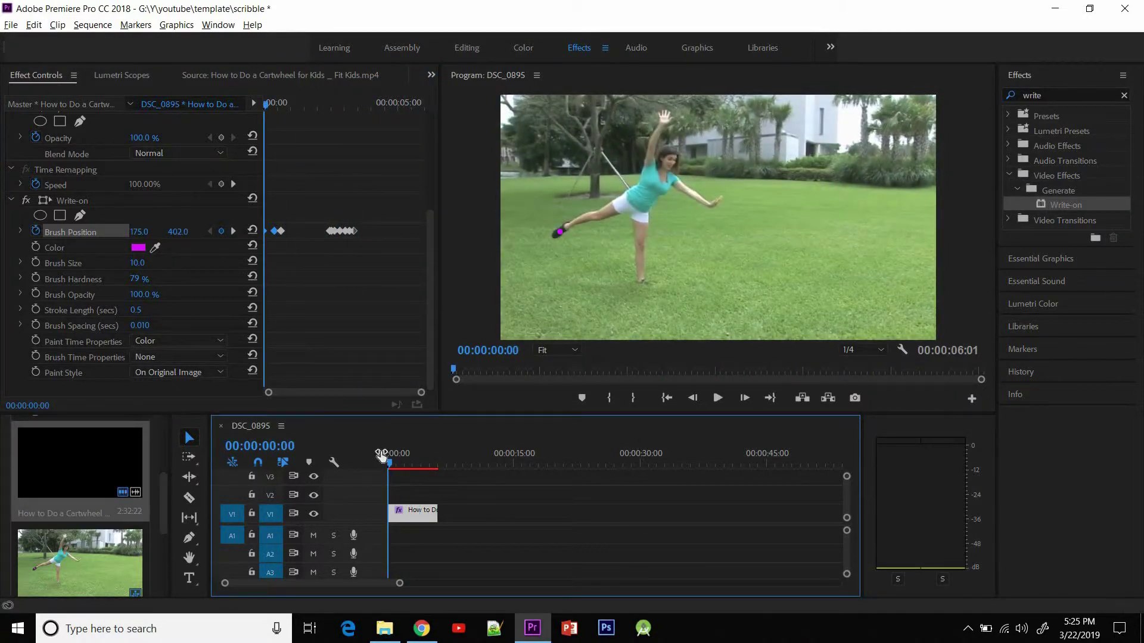
{"action": "key", "text": "space"}
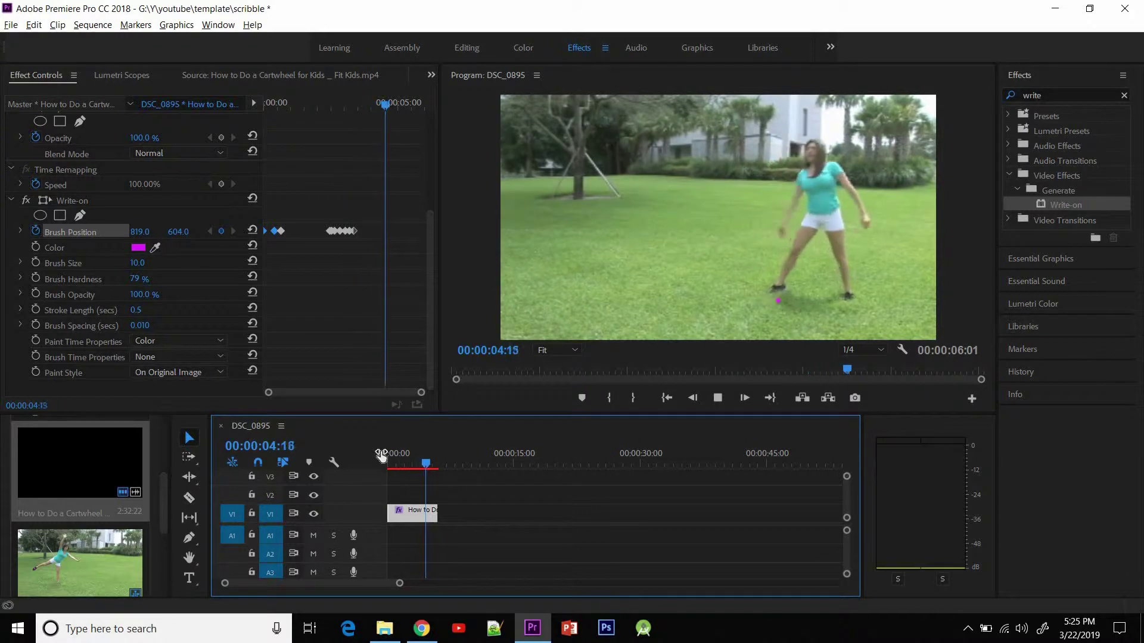
{"action": "key", "text": "Home"}
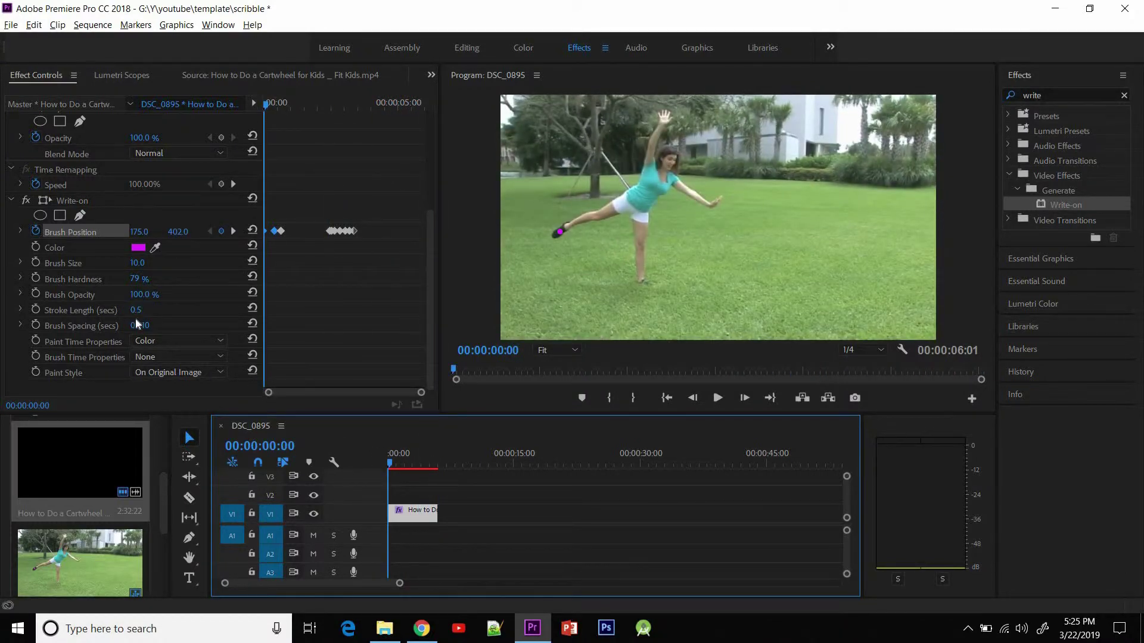
Set the Write-on Brush Spacing to 0.001 seconds and preview the trail from the start of the sequence.
{"action": "left_click", "coordinate": [241, 325]}
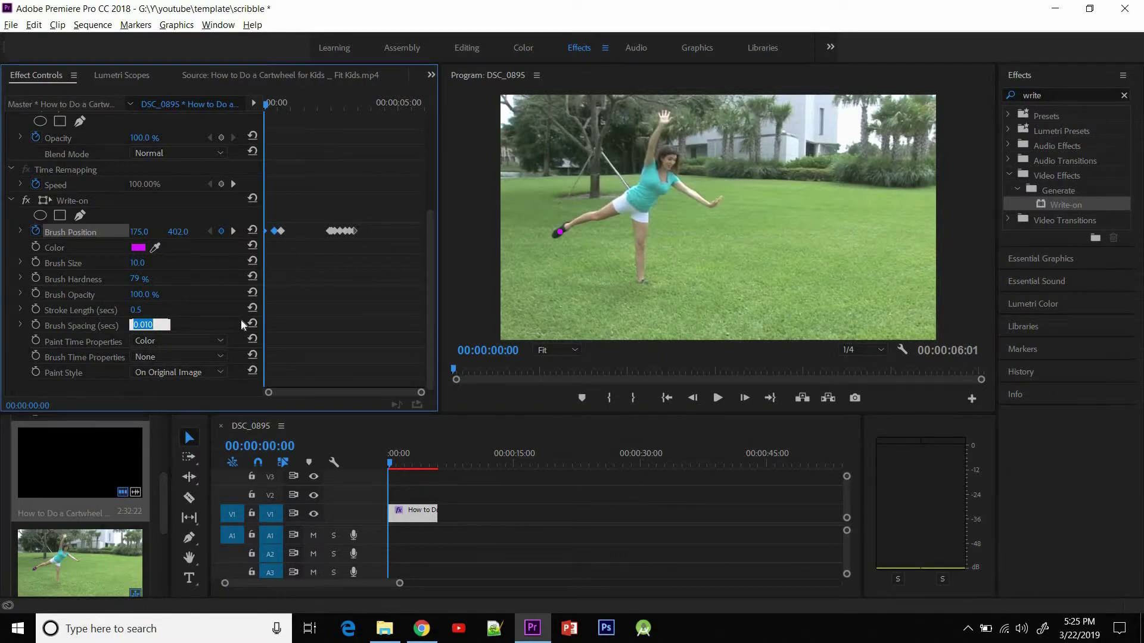
{"action": "type", "text": "0.001"}
{"action": "key", "text": "Return"}
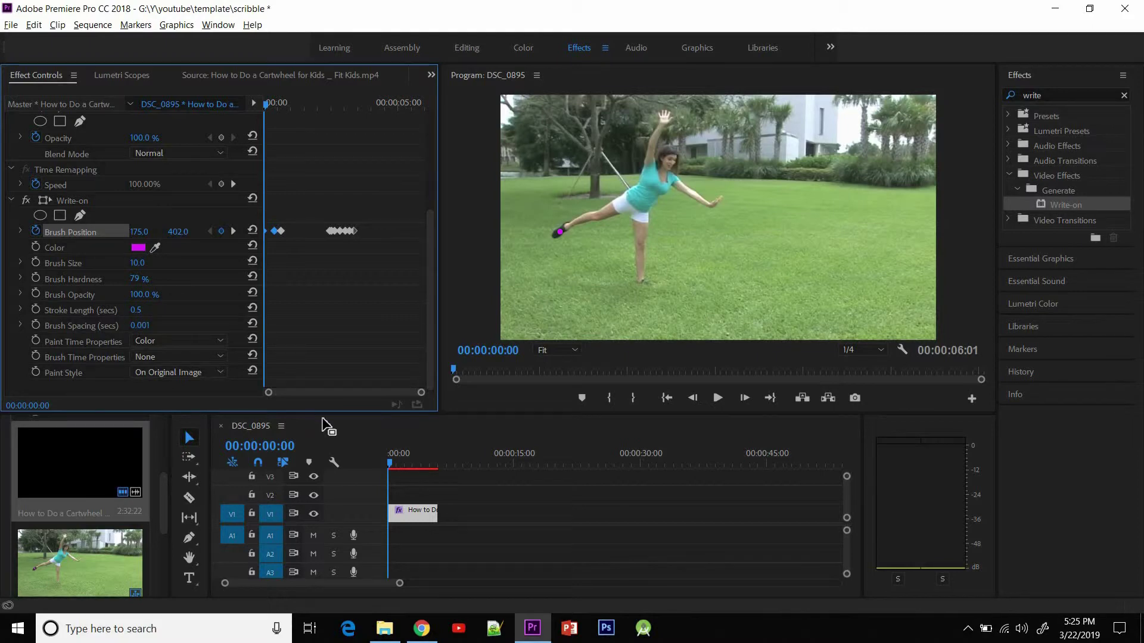
{"action": "key", "text": "space"}
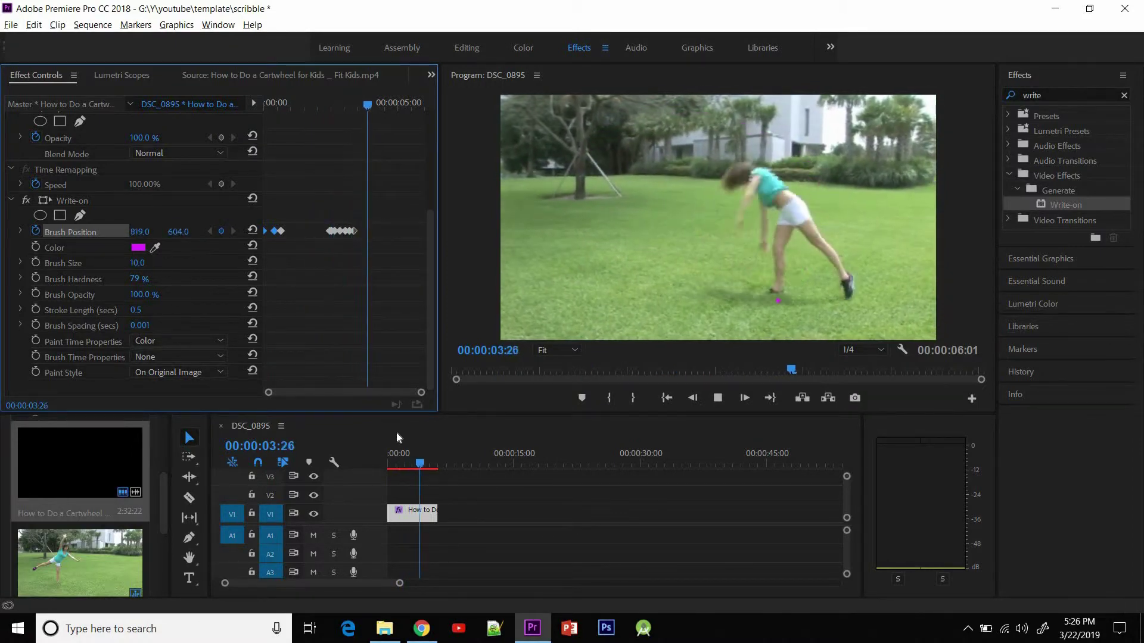
{"action": "left_click_drag", "start_coordinate": [426, 461], "coordinate": [375, 441]}
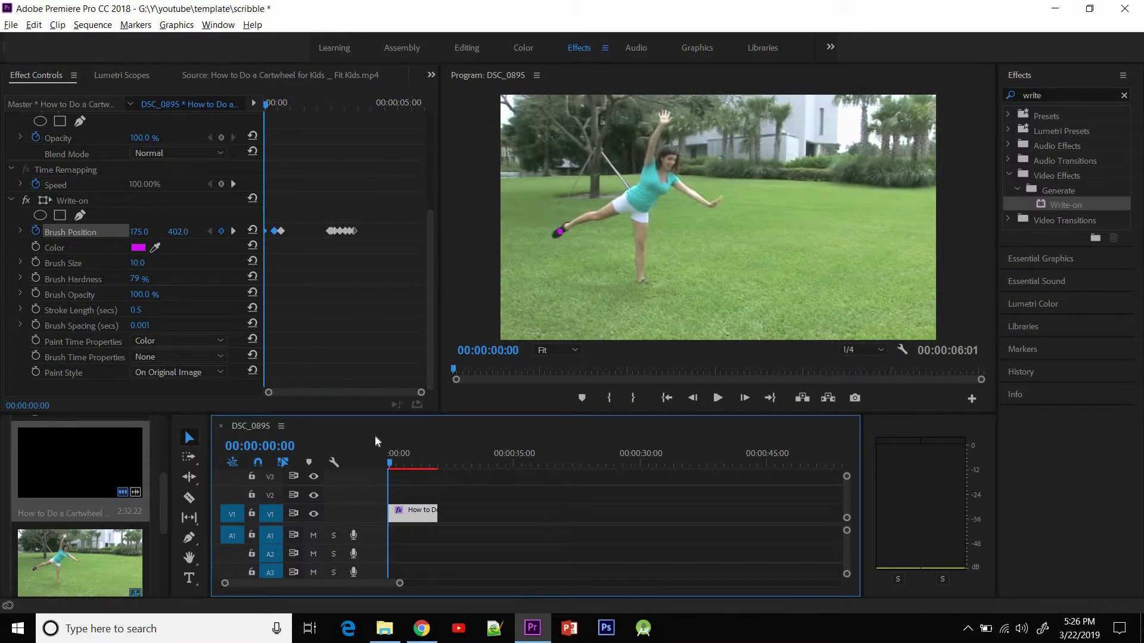